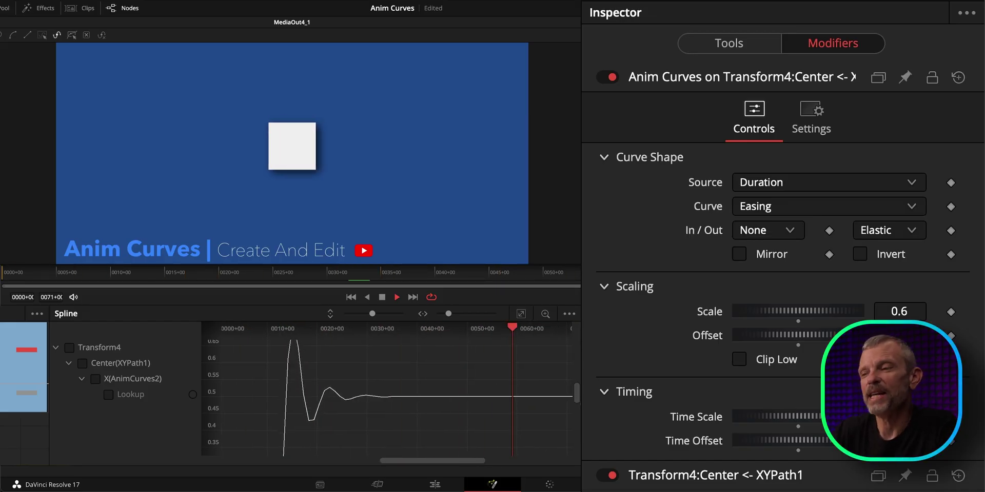
Step: Play back Transform4's elastic bounce, then enable Mirror under Curve Shape in Anim Curves
{"action": "key", "text": "space"}
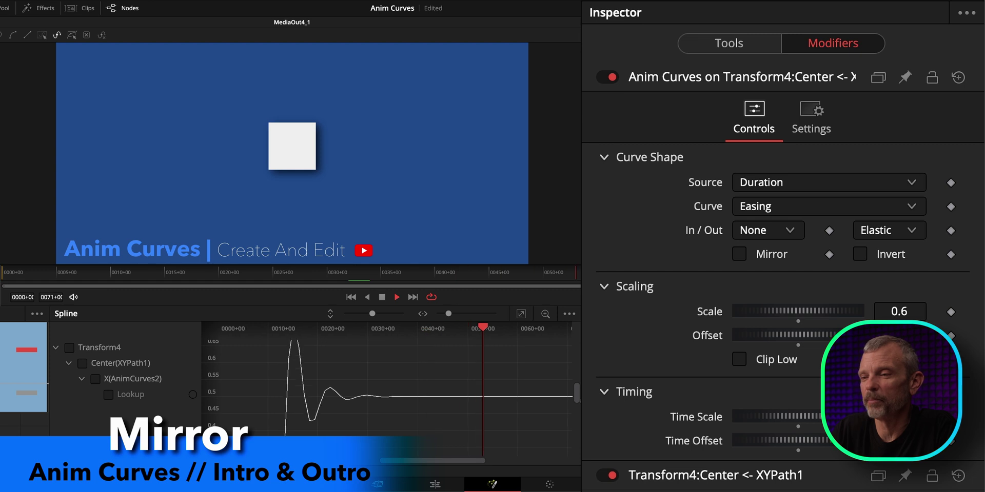
{"action": "left_click", "coordinate": [738, 254]}
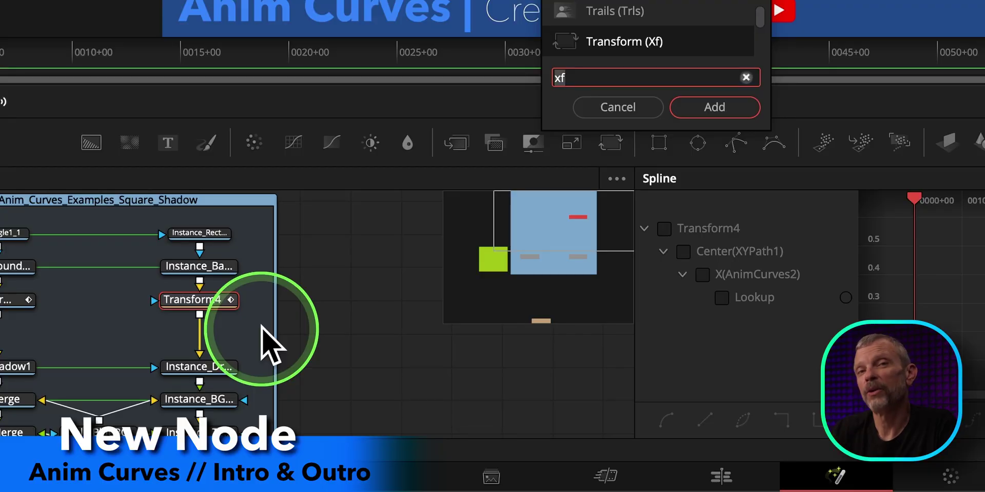
Step: Add a Transform node, creating Transform5 below Transform4 with default controls
{"action": "key", "text": "Return"}
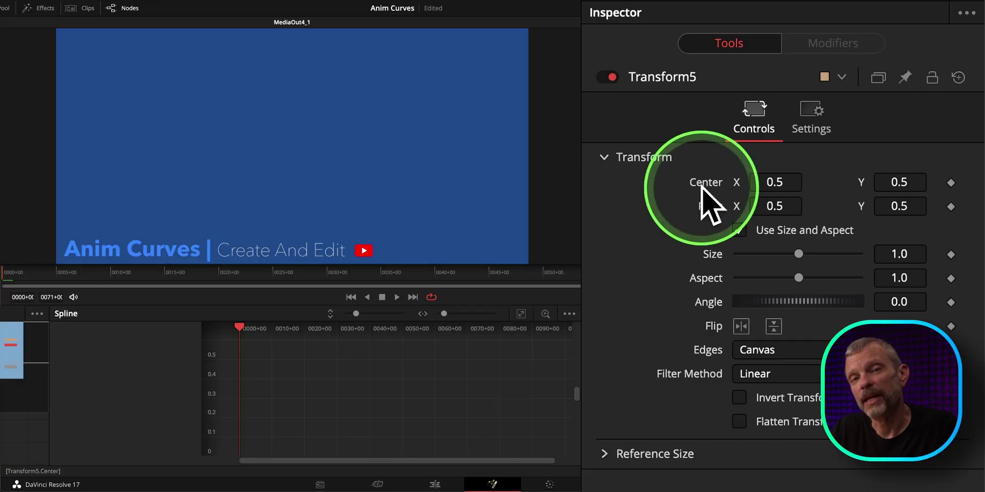
Step: Drive Transform5's Center with an XY Path and remove the X and Y keyframes
{"action": "right_click", "coordinate": [702, 186]}
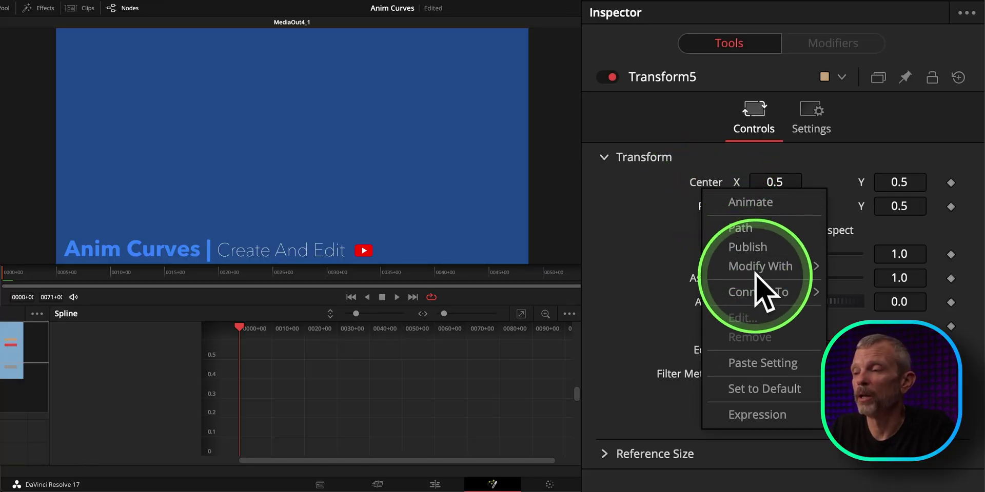
{"action": "mouse_move", "coordinate": [761, 276]}
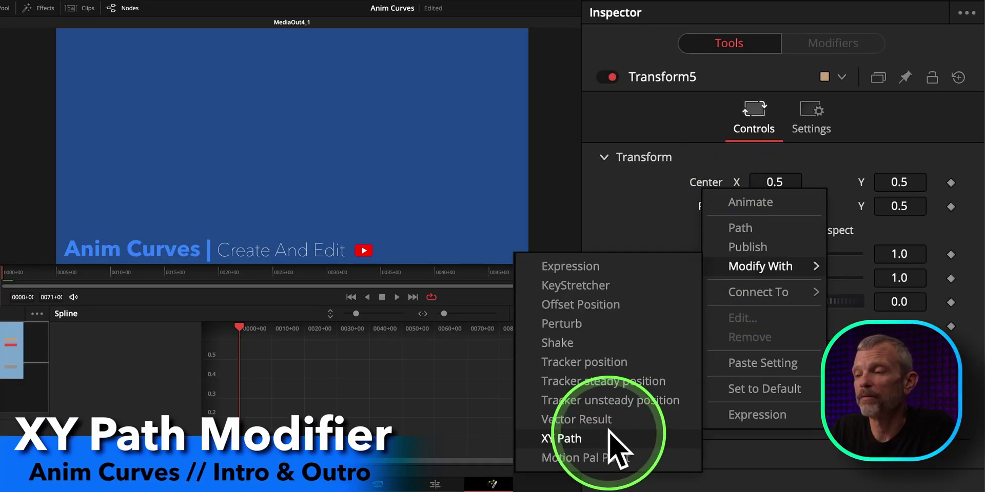
{"action": "left_click", "coordinate": [609, 433]}
{"action": "left_click", "coordinate": [831, 47]}
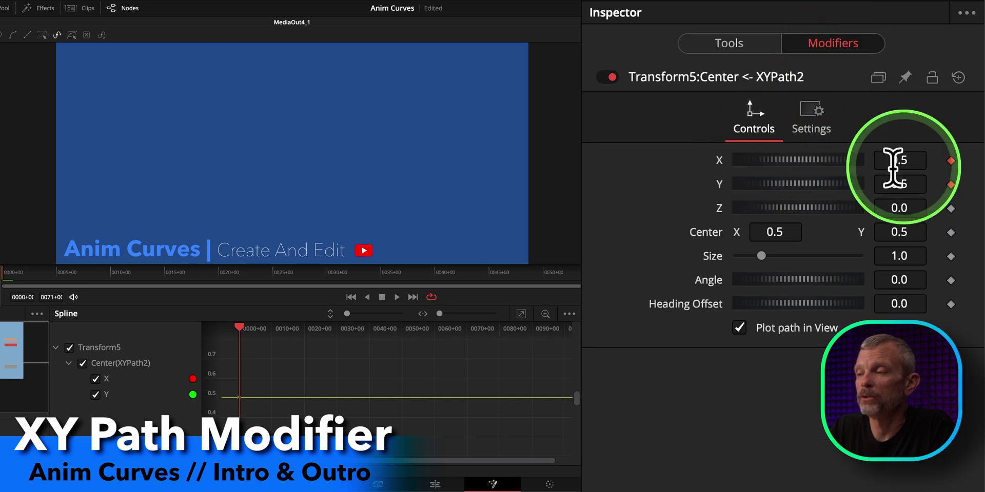
{"action": "left_click", "coordinate": [950, 160]}
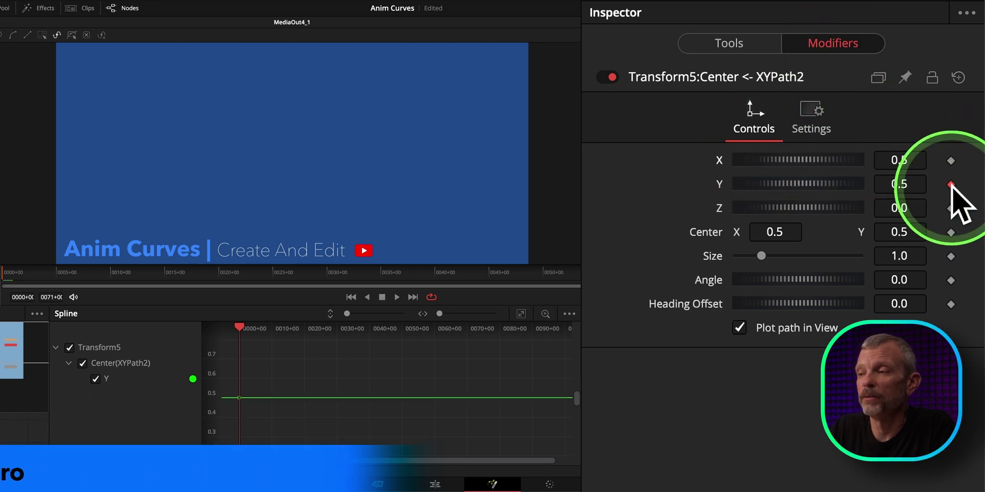
{"action": "left_click", "coordinate": [951, 185]}
Step: Modify the XY Path's X value with an Anim Curves modifier
{"action": "right_click", "coordinate": [720, 160]}
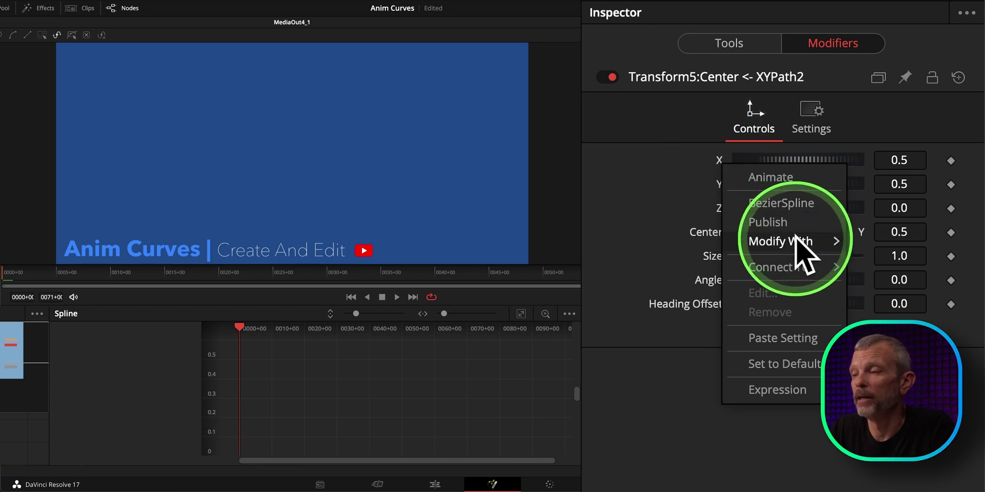
{"action": "mouse_move", "coordinate": [774, 241]}
{"action": "left_click", "coordinate": [638, 241]}
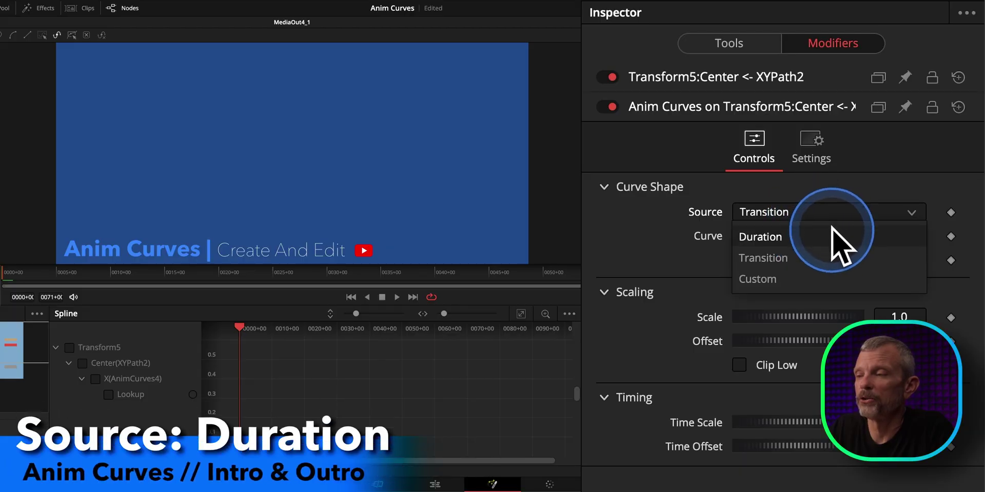
Step: Set the Anim Curves Source to Duration on Transform5's Center X
{"action": "left_click", "coordinate": [829, 237]}
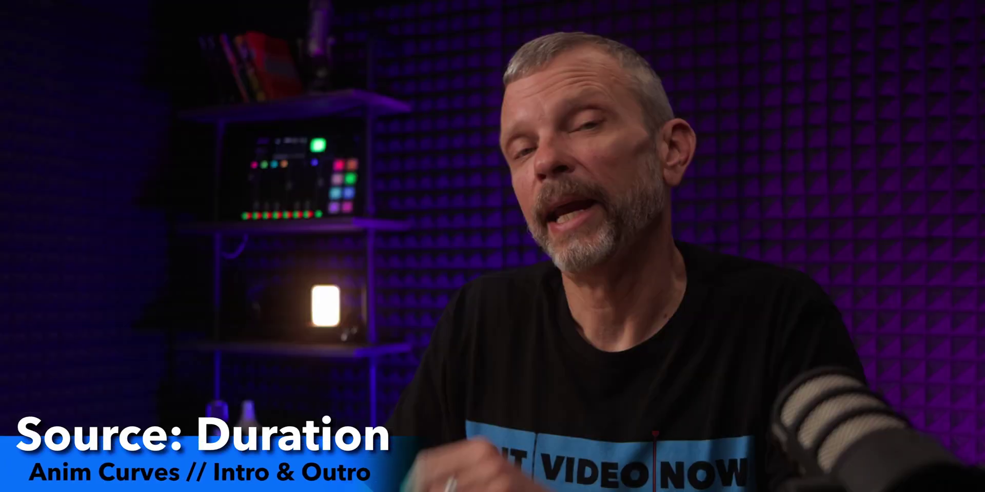
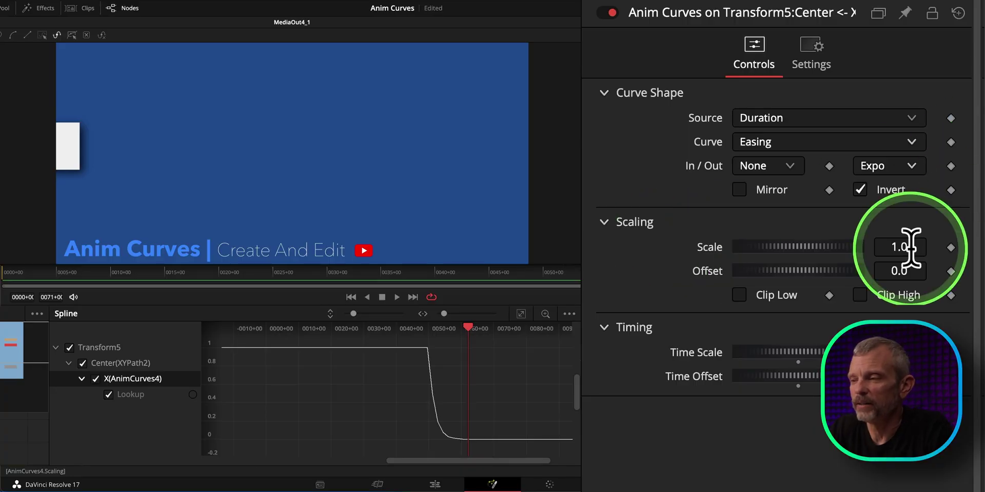
Step: Set the Transform5 Anim Curves Scale to 0.6 and Offset to -0.1, then play it back
{"action": "left_click", "coordinate": [900, 246]}
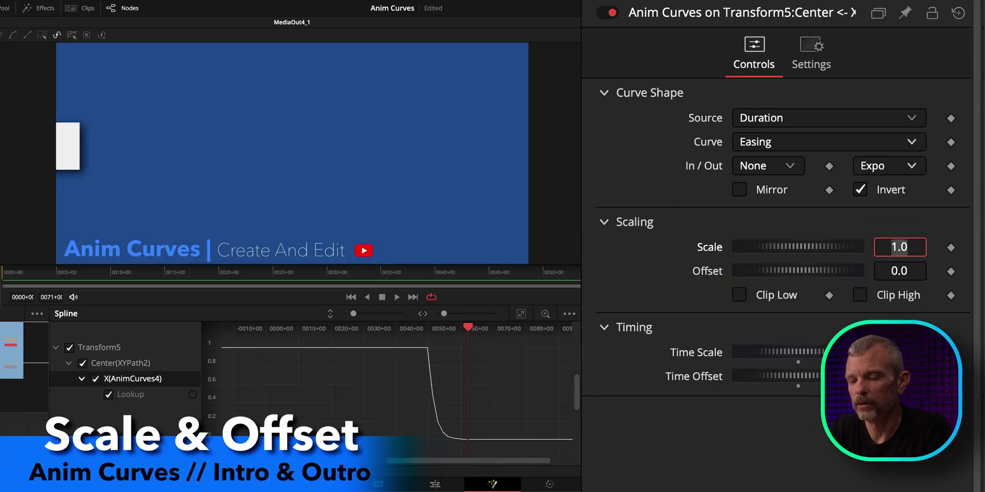
{"action": "type", "text": "0.6"}
{"action": "key", "text": "Tab"}
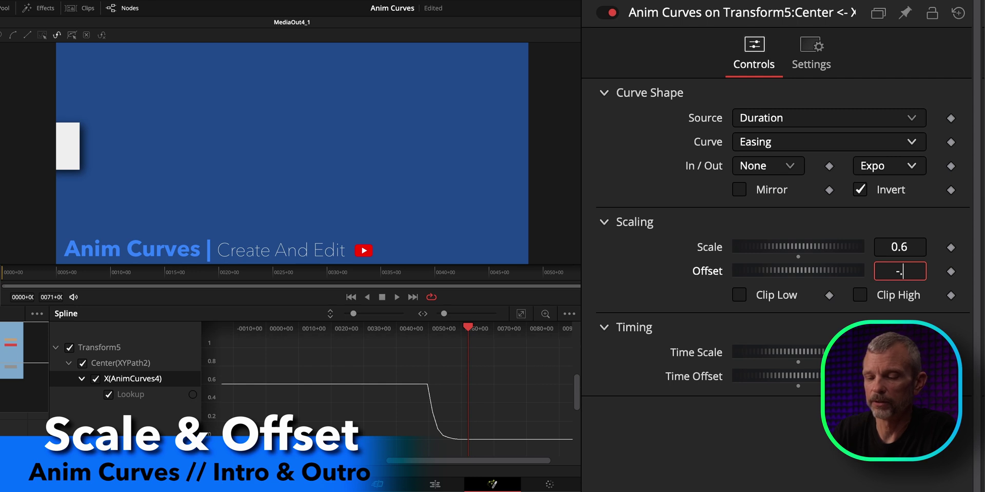
{"action": "type", "text": "-0."}
{"action": "type", "text": "1"}
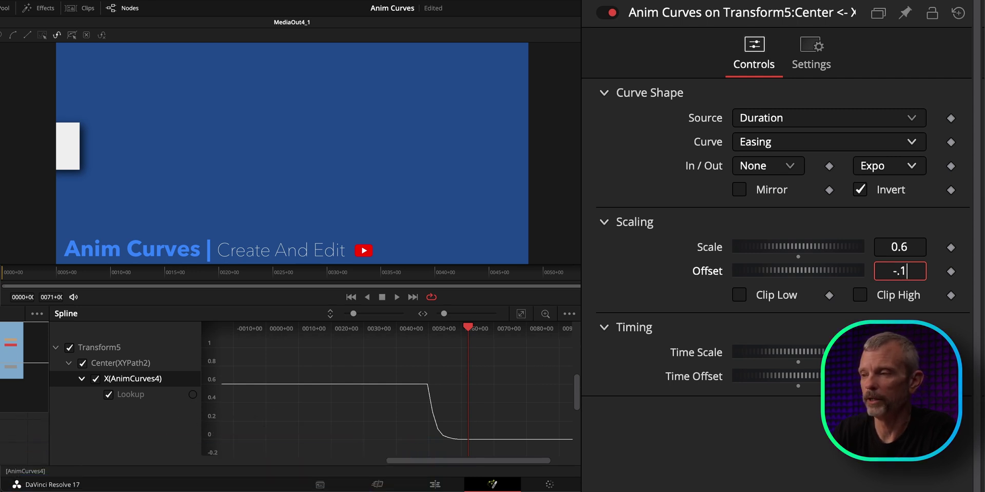
{"action": "key", "text": "Return"}
{"action": "key", "text": "space"}
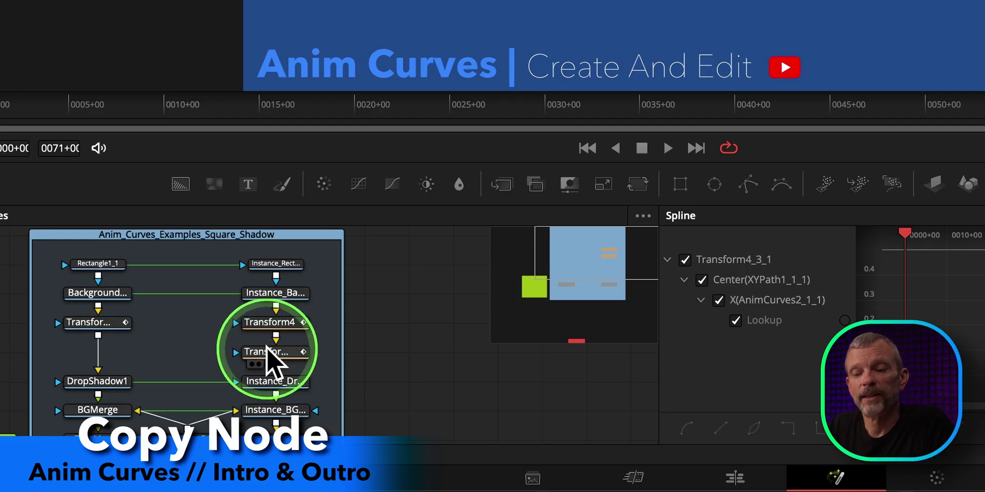
Step: Replace the old Transform4_3 with a fresh pasted copy of Transform4 beneath it, then play
{"action": "left_click", "coordinate": [266, 349]}
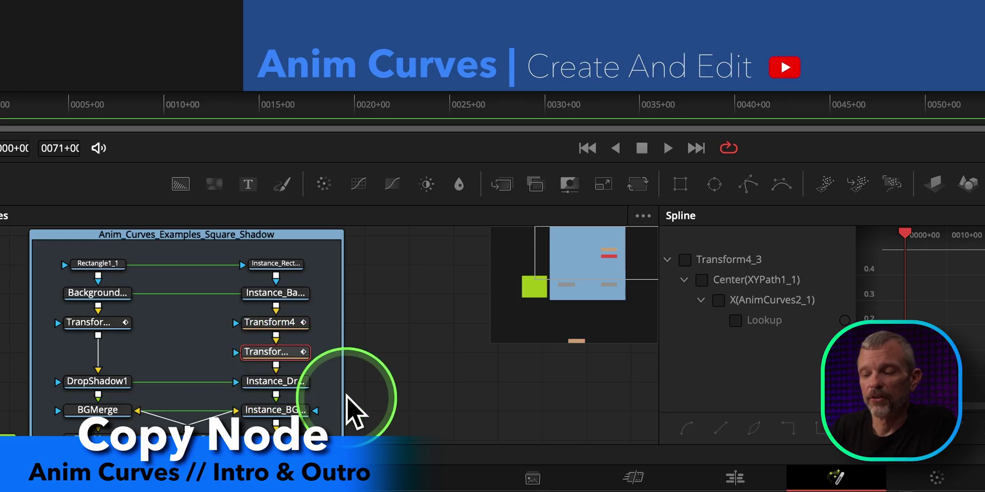
{"action": "key", "text": "Delete"}
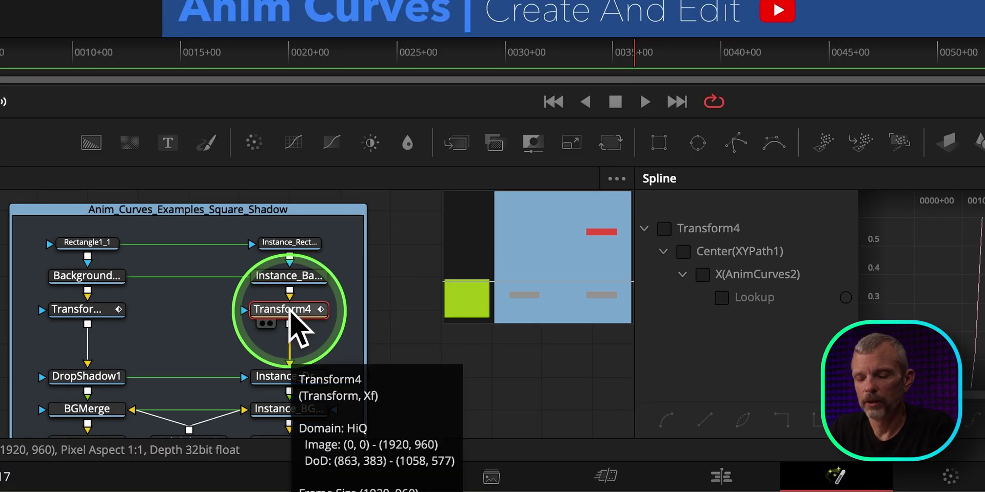
{"action": "key", "text": "ctrl+v"}
{"action": "mouse_move", "coordinate": [287, 343]}
{"action": "left_mouse_down"}
{"action": "mouse_move", "coordinate": [241, 345]}
{"action": "mouse_move", "coordinate": [287, 347]}
{"action": "left_mouse_up"}
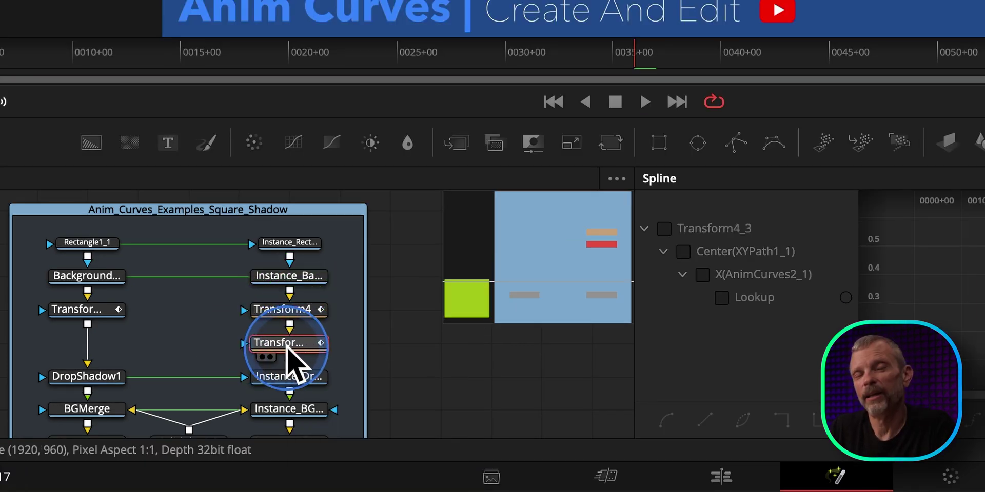
{"action": "key", "text": "space"}
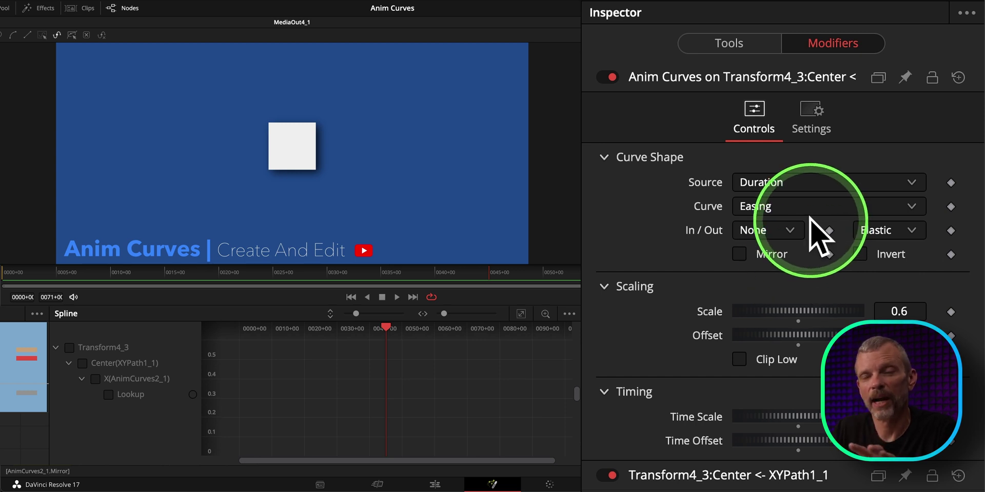
Step: Invert Transform4_3's Anim Curves, preview it, and compute 48/72 with Spotlight
{"action": "left_click", "coordinate": [863, 258]}
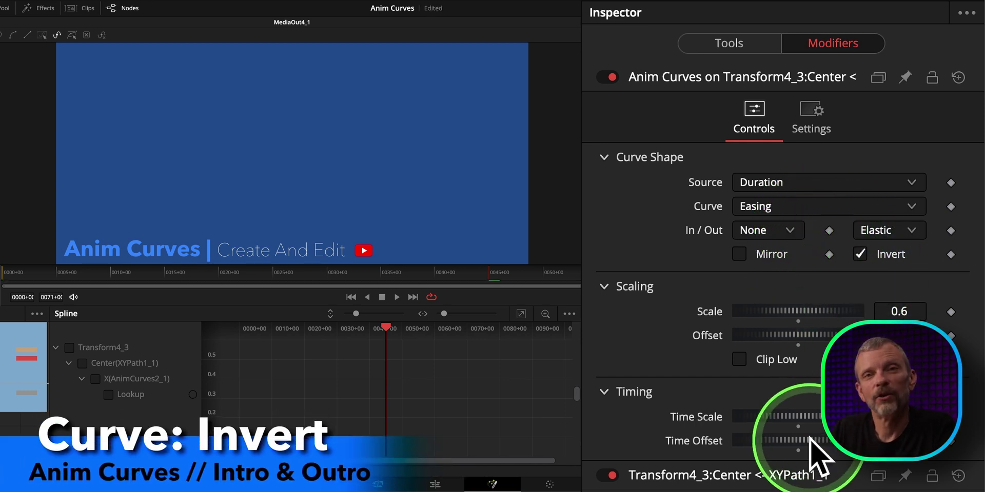
{"action": "key", "text": "space"}
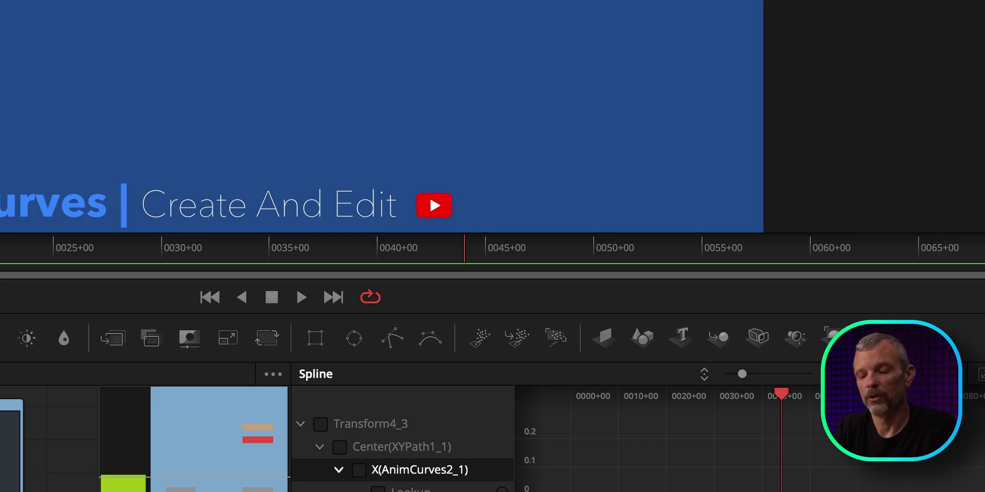
{"action": "key", "text": "super+space"}
{"action": "type", "text": "48"}
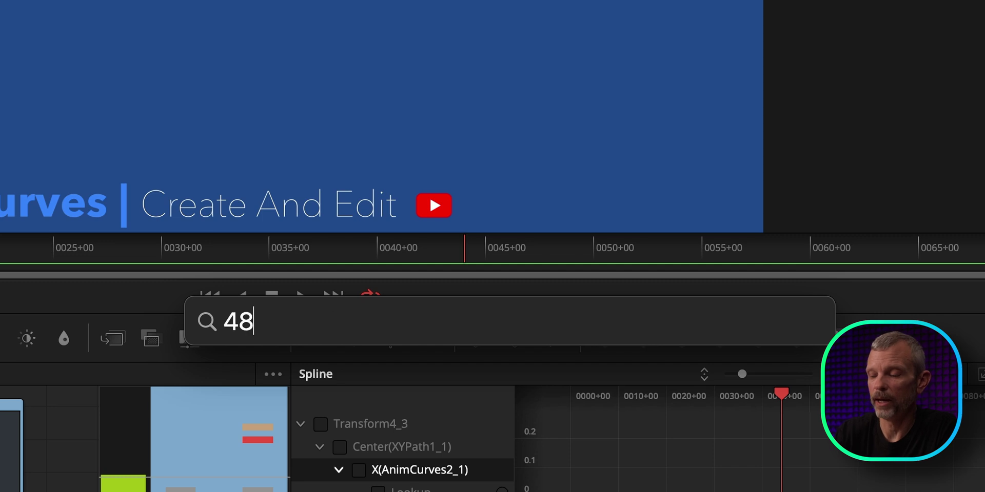
{"action": "type", "text": "/72"}
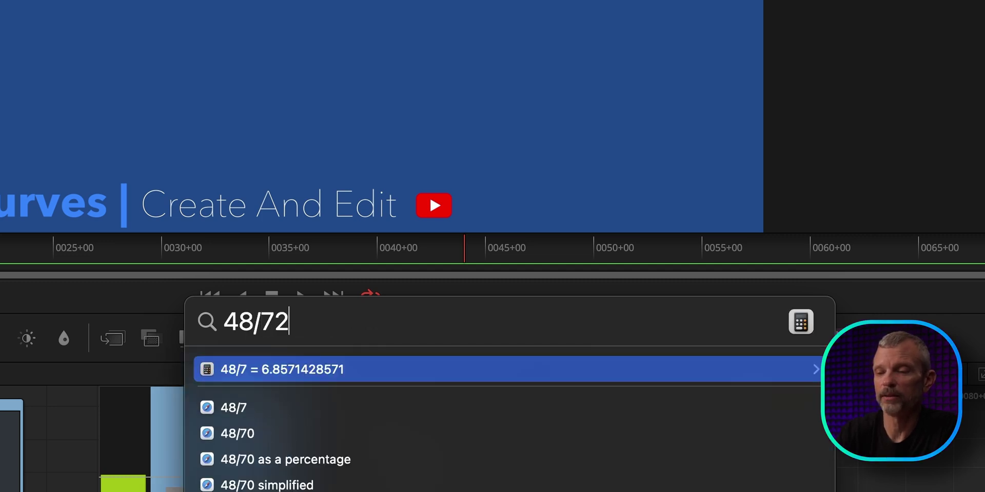
{"action": "key", "text": "Escape"}
{"action": "key", "text": "Escape"}
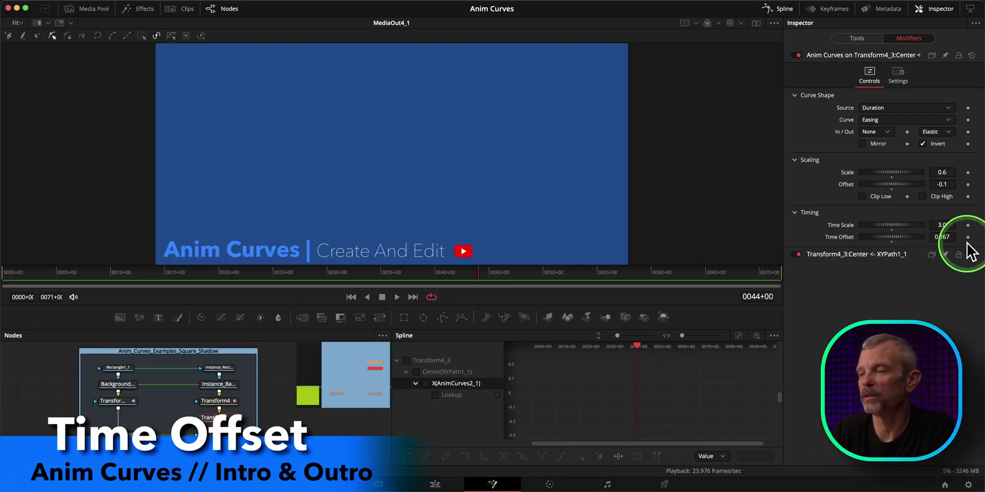
Step: Set the Anim Curves Time Offset to 0.67 and play back the delayed elastic bounce
{"action": "left_click", "coordinate": [961, 246]}
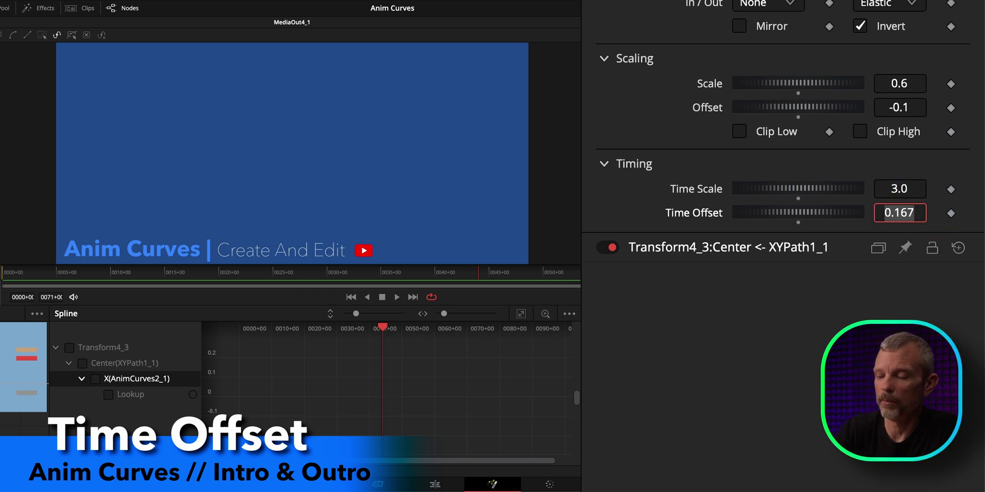
{"action": "key", "text": "Return"}
{"action": "key", "text": "space"}
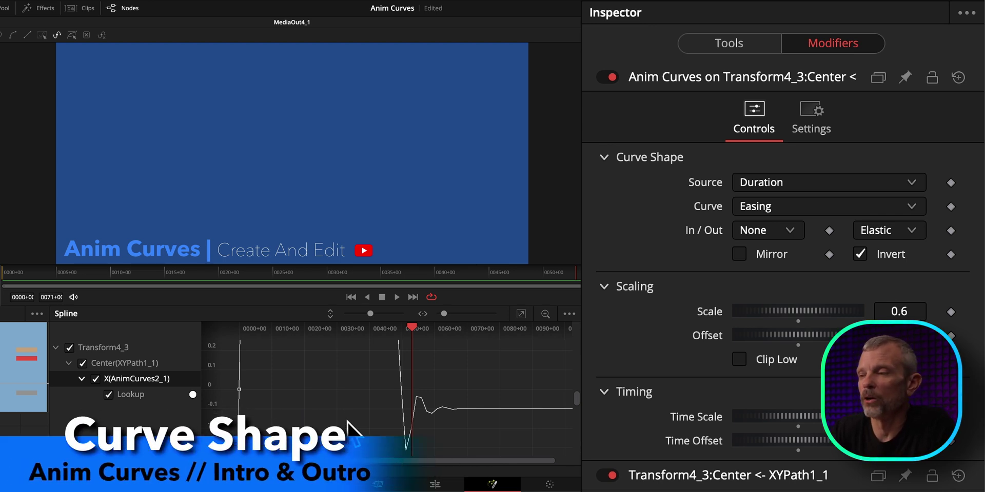
Step: Change Transform4_3's ease-out curve from Elastic to Expo and play the result
{"action": "left_click", "coordinate": [895, 232]}
{"action": "left_click", "coordinate": [895, 251]}
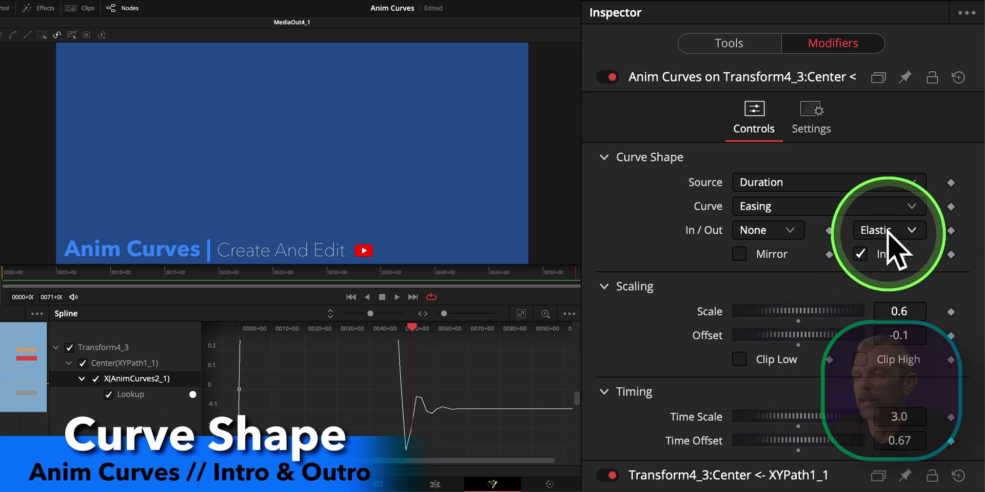
{"action": "left_click", "coordinate": [889, 234]}
{"action": "left_click", "coordinate": [870, 378]}
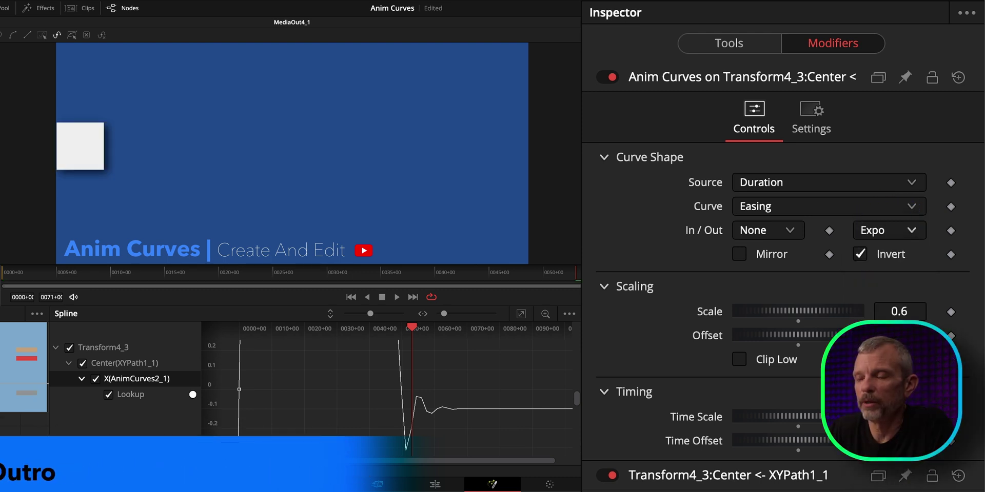
{"action": "left_click", "coordinate": [396, 297]}
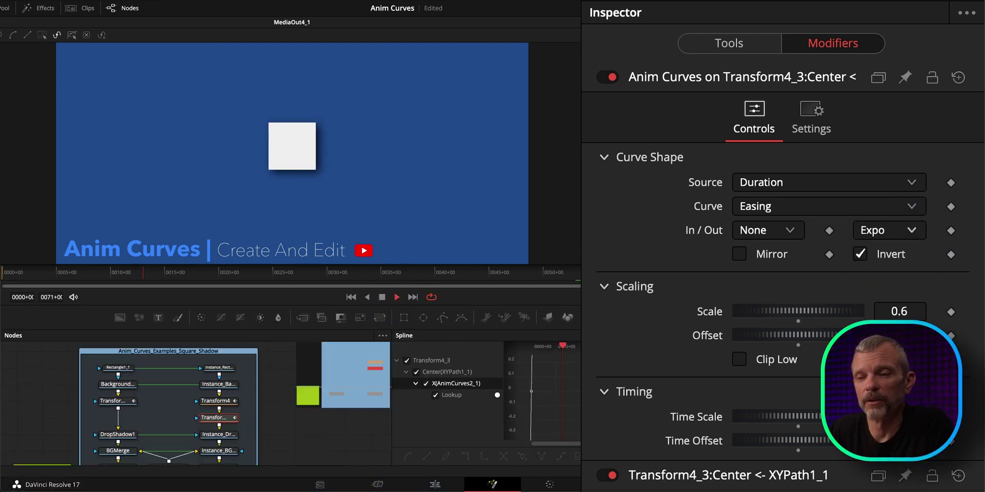